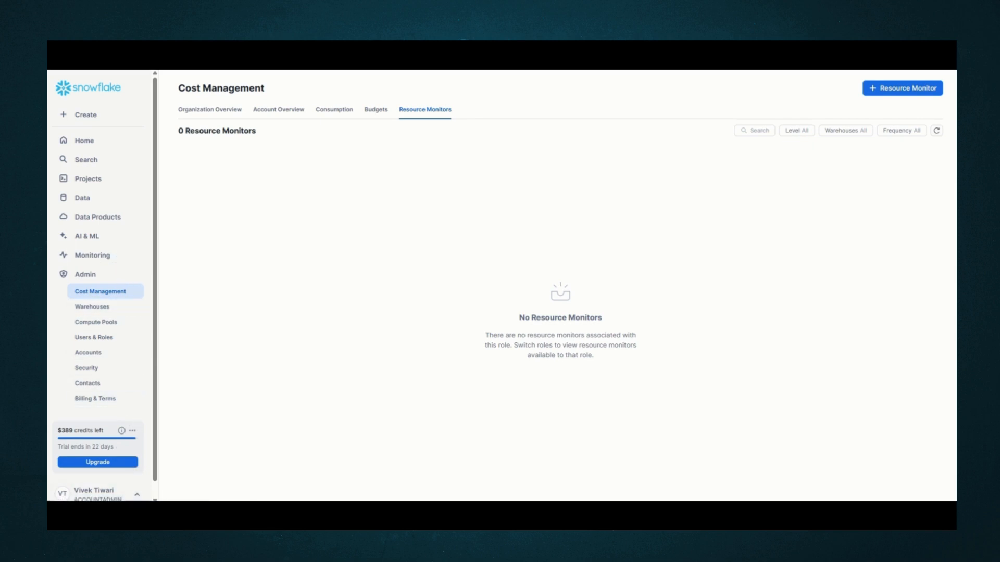
Step: Check the active role and the other roles available in the account's role switcher
{"action": "left_click", "coordinate": [133, 493]}
{"action": "mouse_move", "coordinate": [108, 286]}
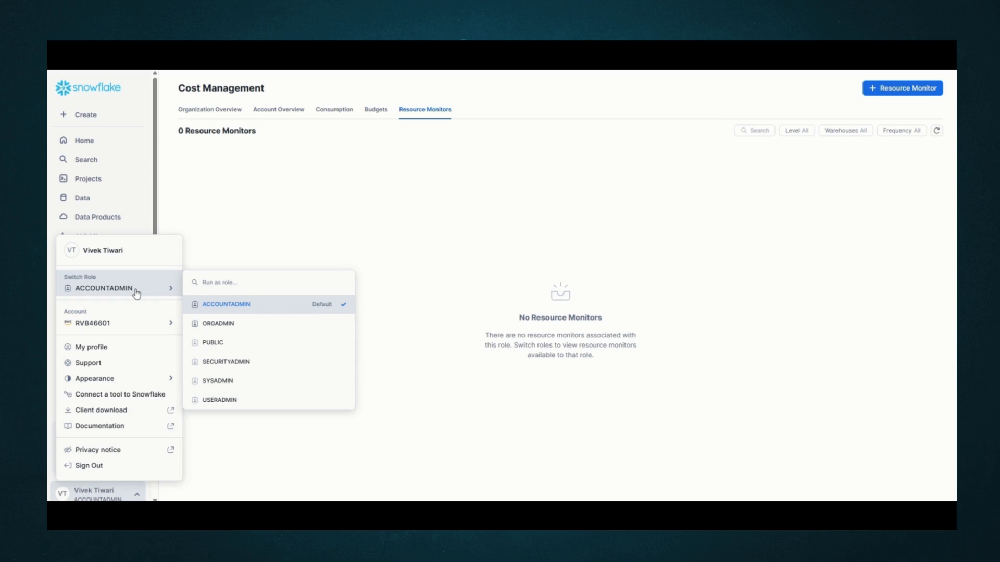
{"action": "left_click", "coordinate": [394, 199]}
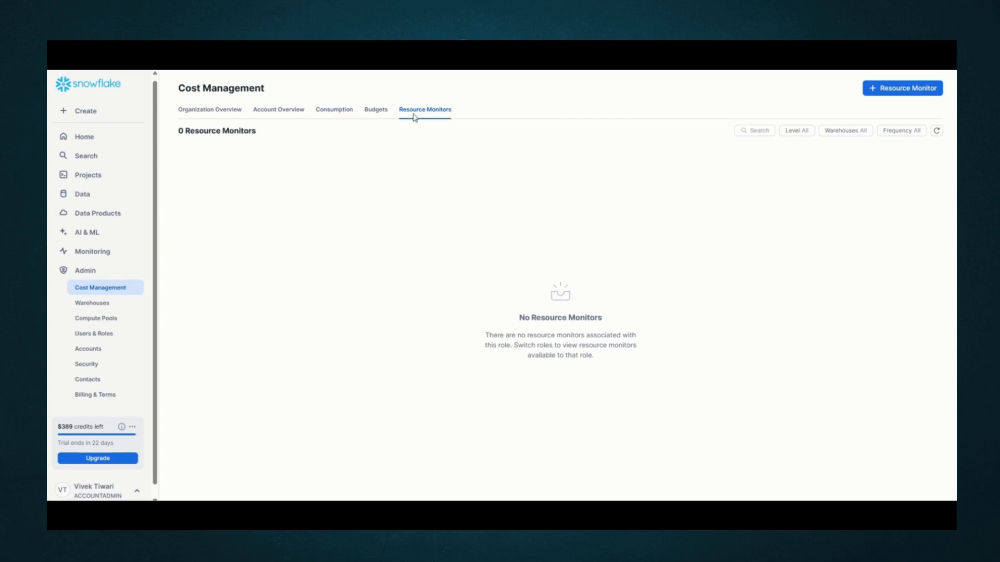
Step: Start a new resource monitor and name it monthly_account_budget
{"action": "left_click", "coordinate": [905, 92]}
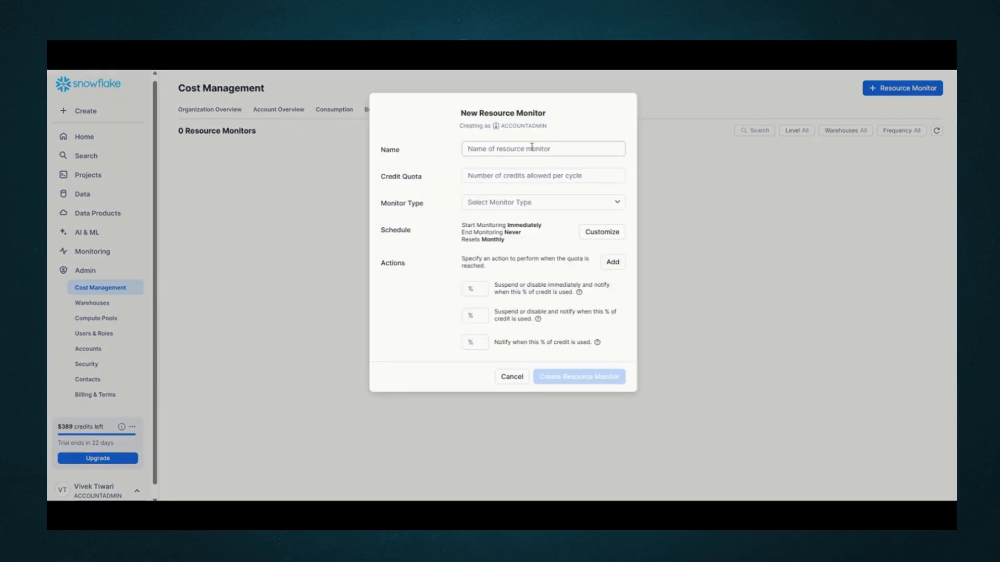
{"action": "type", "text": "monthly_account_budget"}
{"action": "left_click_drag", "start_coordinate": [553, 150], "coordinate": [448, 158]}
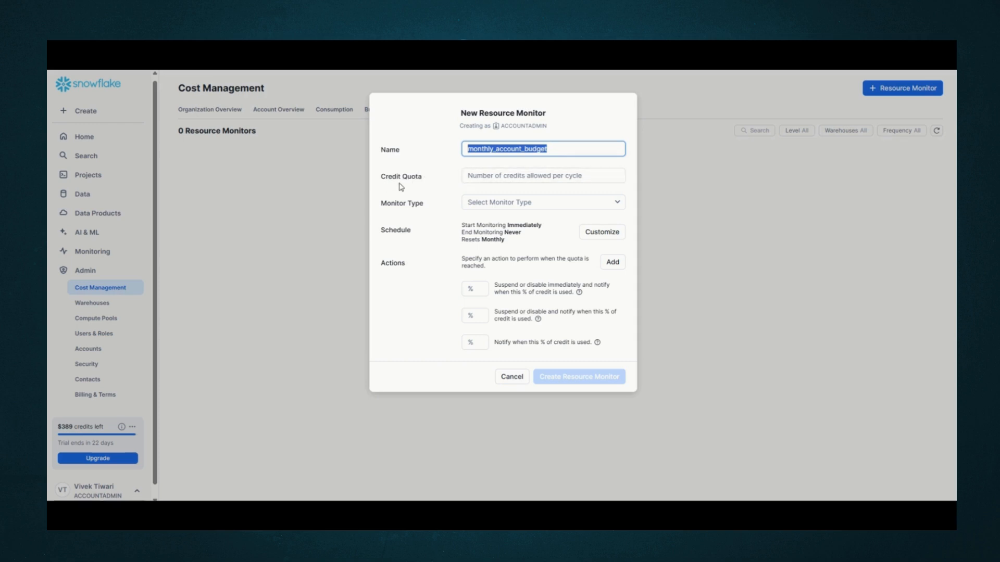
Step: Set the monitor's credit quota to 10 and its monitor type to Account
{"action": "left_click_drag", "start_coordinate": [381, 177], "coordinate": [414, 180]}
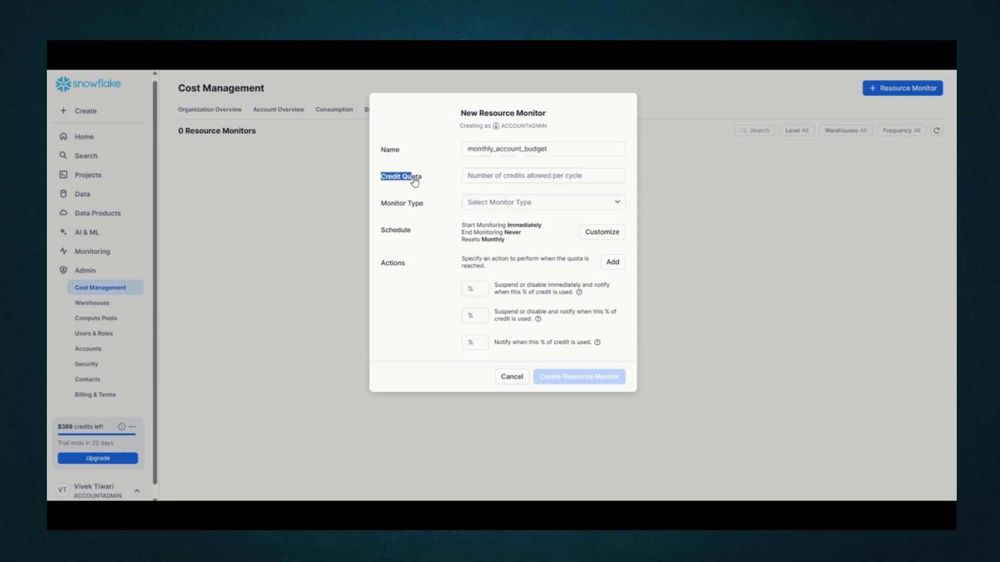
{"action": "left_click", "coordinate": [482, 176]}
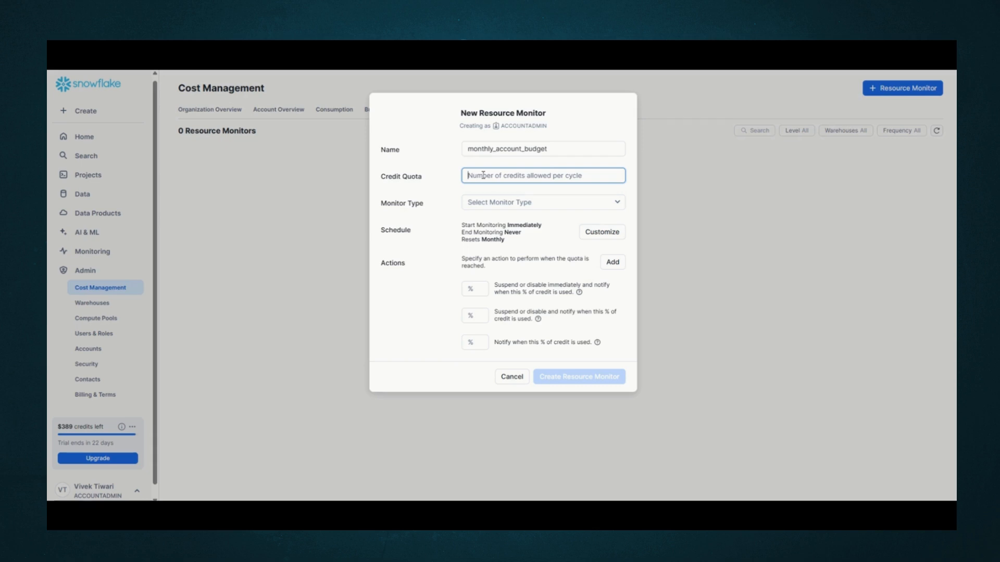
{"action": "type", "text": "10"}
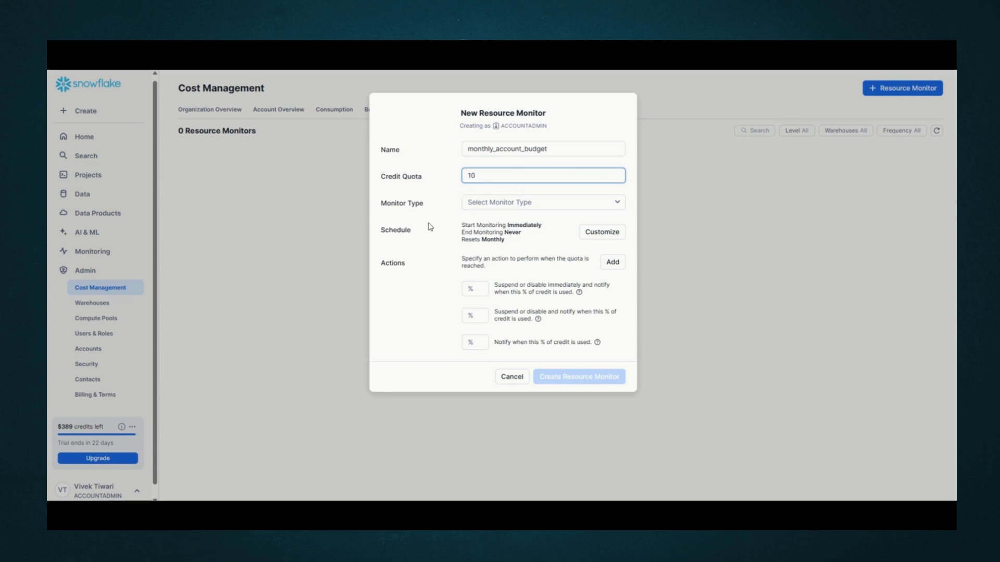
{"action": "left_click", "coordinate": [519, 205]}
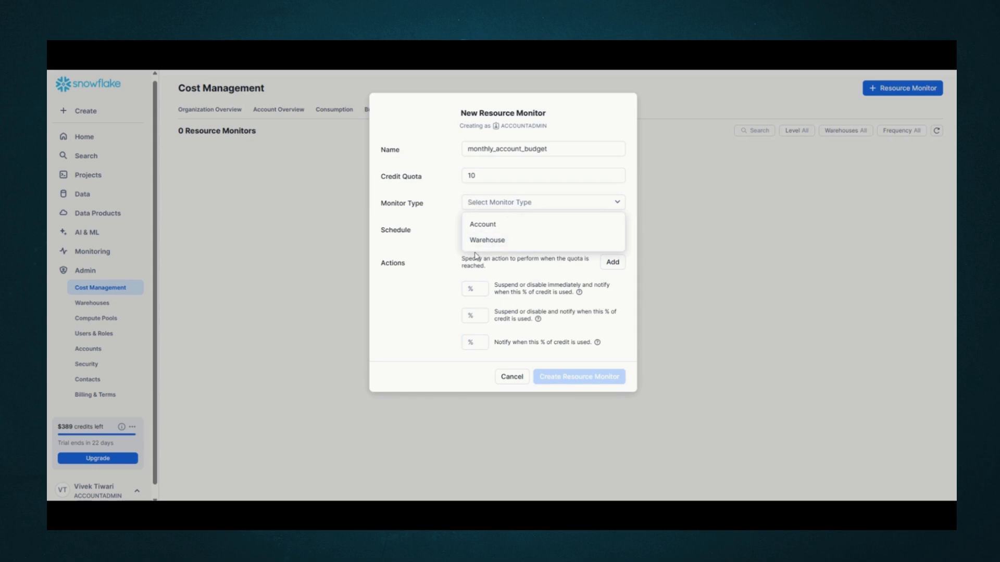
{"action": "left_click", "coordinate": [489, 229]}
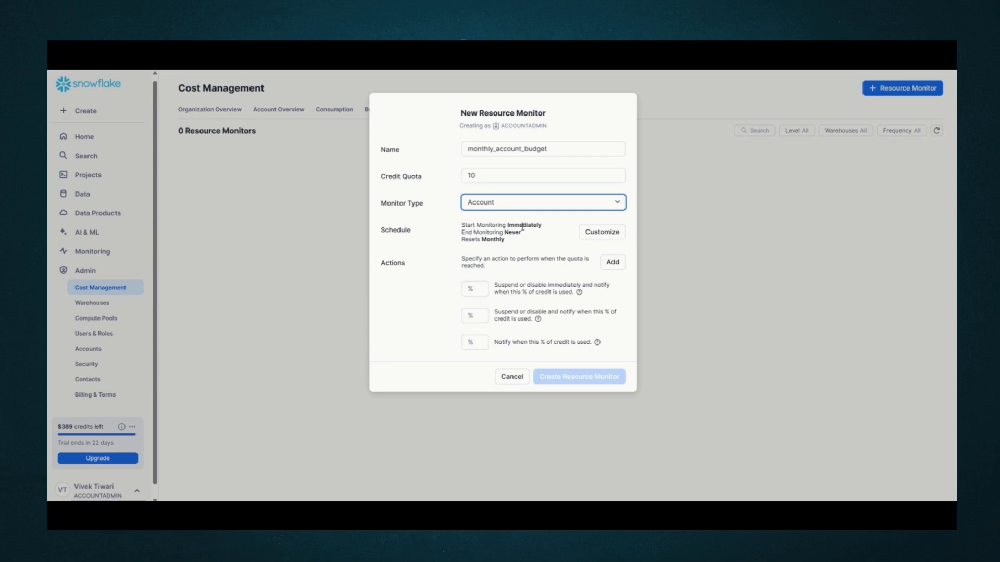
Step: Examine the monitor's schedule settings and customization options, including Range, without applying any change
{"action": "left_click", "coordinate": [510, 232]}
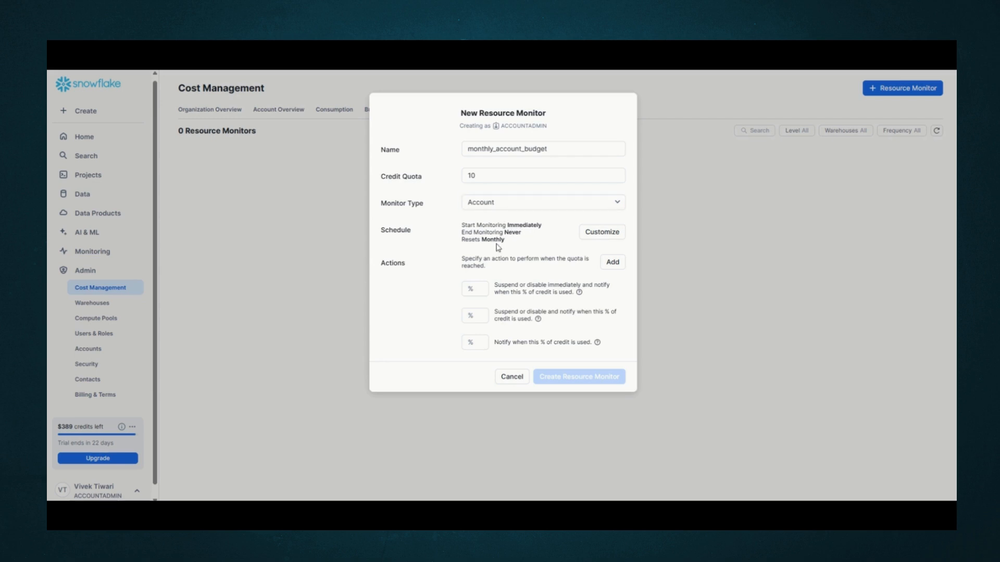
{"action": "double_click", "coordinate": [495, 240]}
{"action": "left_click", "coordinate": [511, 243]}
{"action": "left_click", "coordinate": [601, 233]}
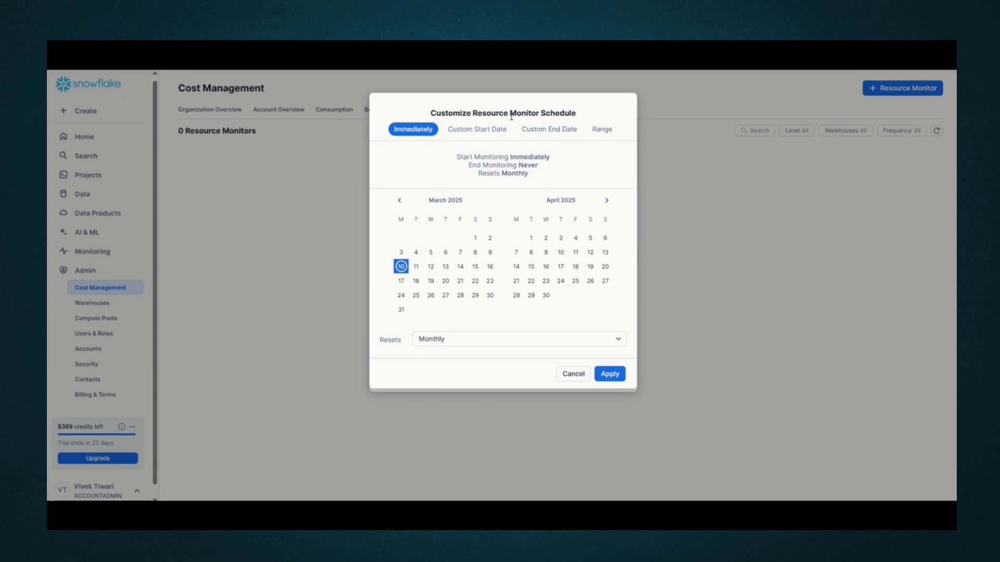
{"action": "left_click", "coordinate": [603, 132]}
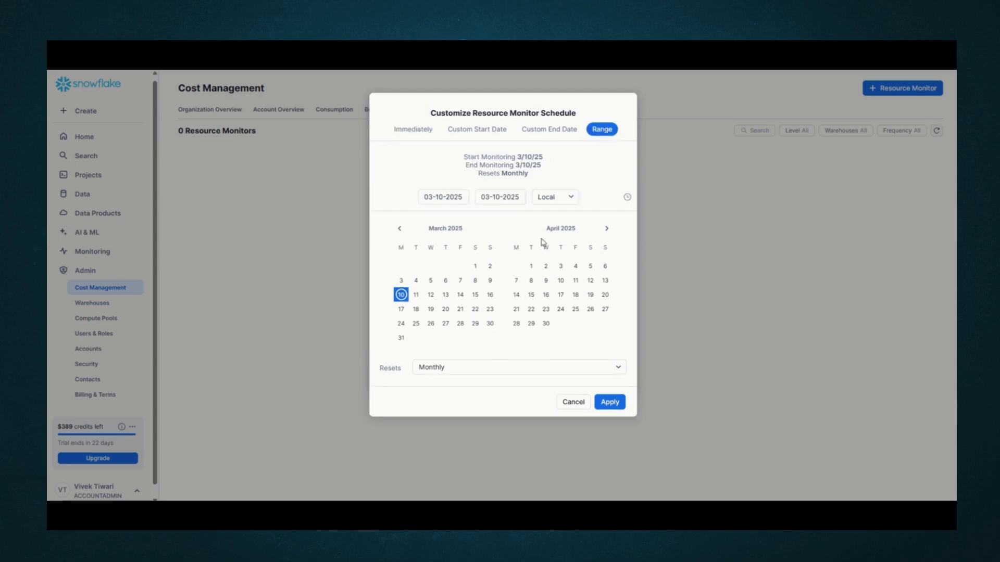
{"action": "left_click", "coordinate": [416, 137]}
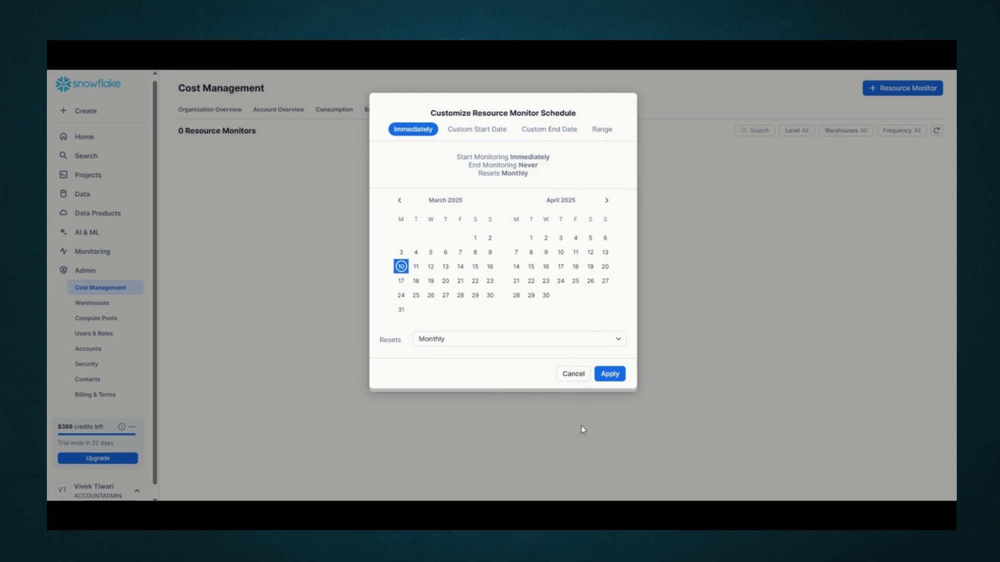
{"action": "left_click", "coordinate": [571, 375]}
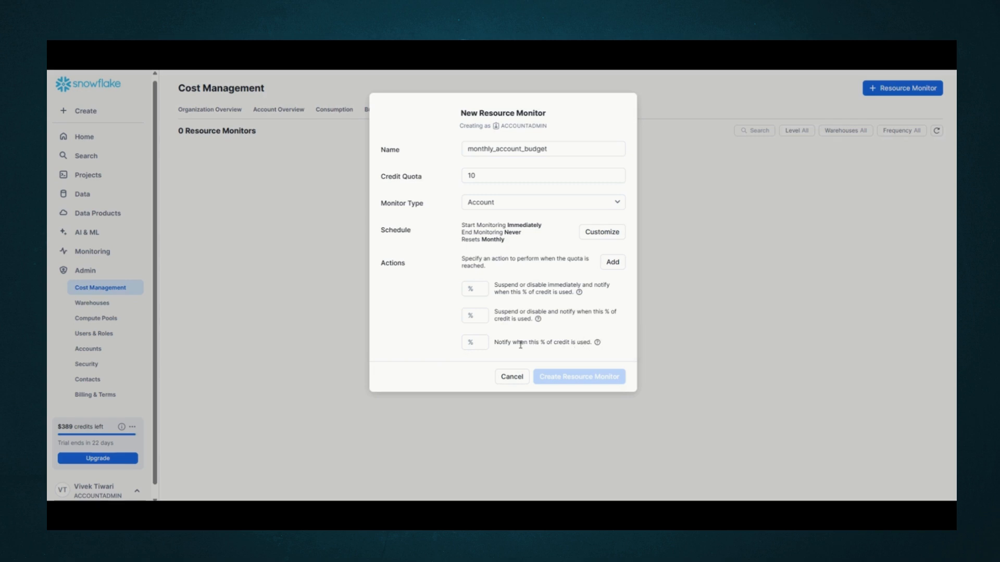
Step: Set the credit-use actions to notify at 50%, suspend and notify at 80%, and suspend immediately and notify at 90%
{"action": "left_click", "coordinate": [479, 347]}
{"action": "type", "text": "50"}
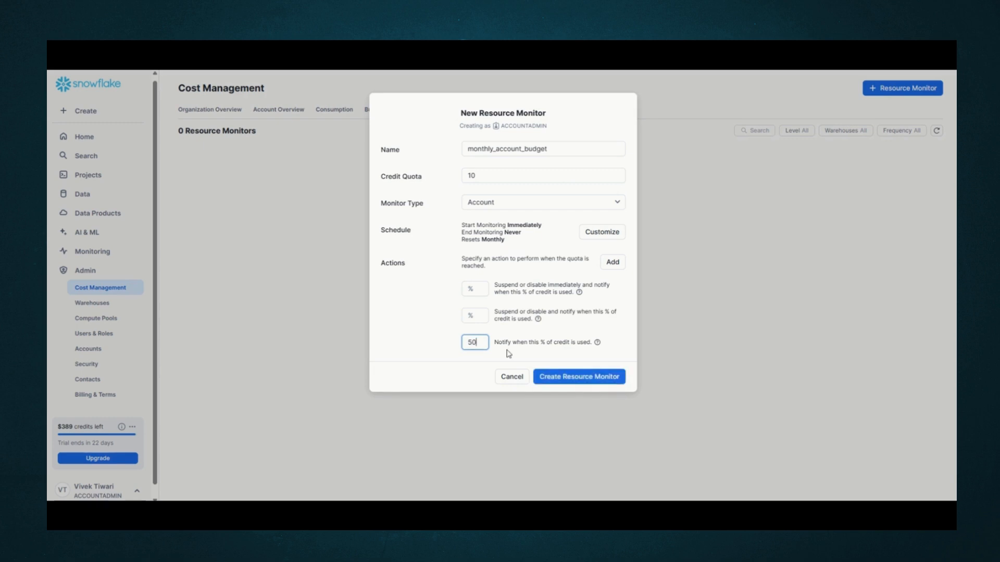
{"action": "left_click", "coordinate": [514, 332]}
{"action": "left_click", "coordinate": [471, 317]}
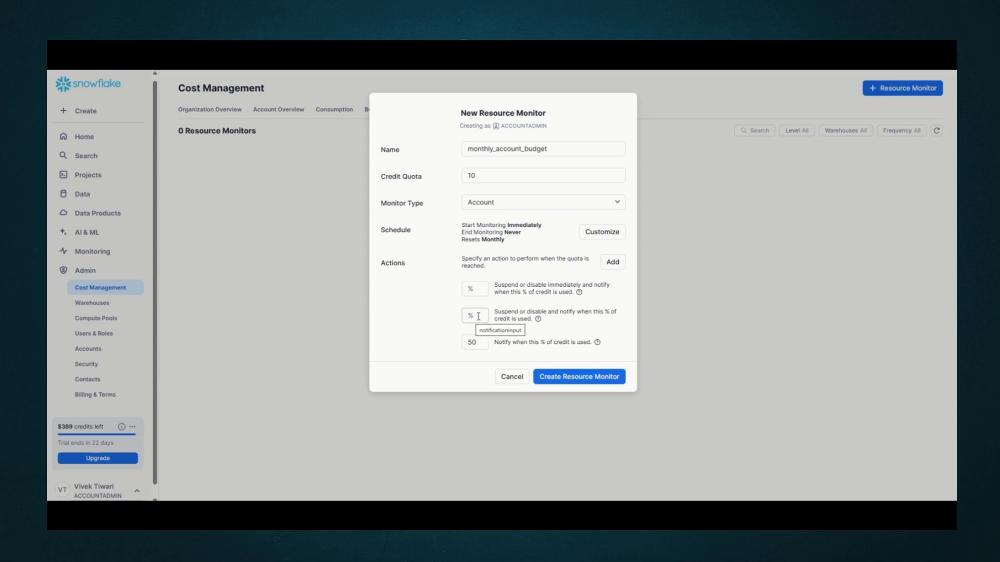
{"action": "left_click", "coordinate": [471, 317]}
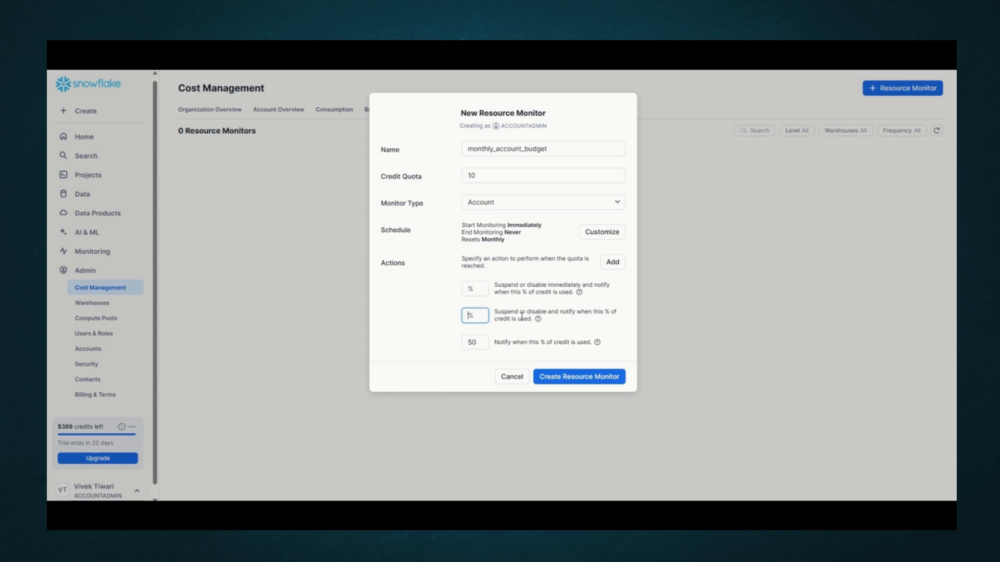
{"action": "type", "text": "80"}
{"action": "mouse_move", "coordinate": [538, 322]}
{"action": "left_click", "coordinate": [485, 285]}
{"action": "type", "text": "90"}
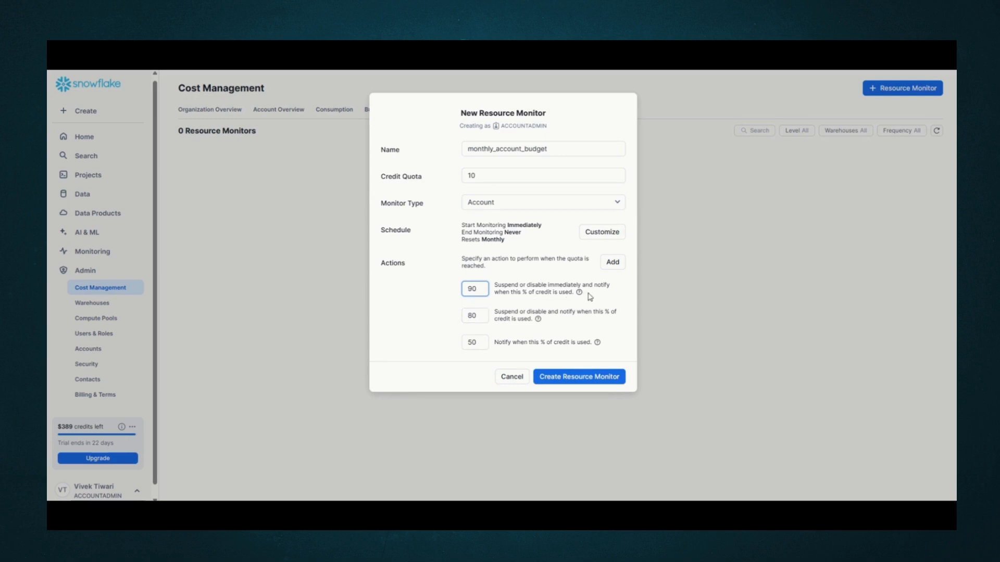
Step: Try an additional notify action at 80% of credit use and remove it again
{"action": "left_click", "coordinate": [463, 125]}
{"action": "left_click", "coordinate": [612, 262]}
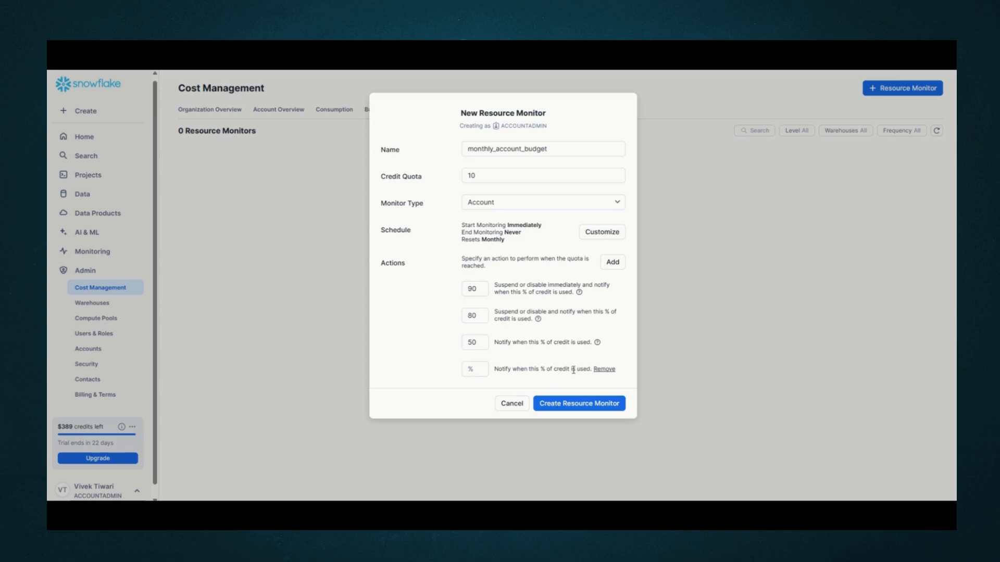
{"action": "left_click", "coordinate": [479, 371]}
{"action": "type", "text": "80"}
{"action": "left_click", "coordinate": [608, 369]}
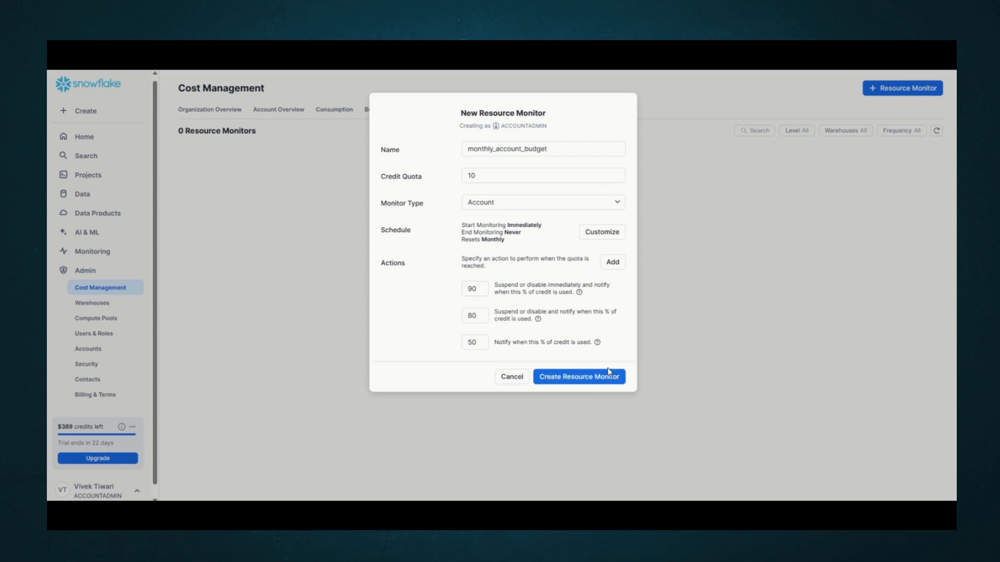
Step: Create the resource monitor with the configured quota, type and actions
{"action": "left_click", "coordinate": [560, 380]}
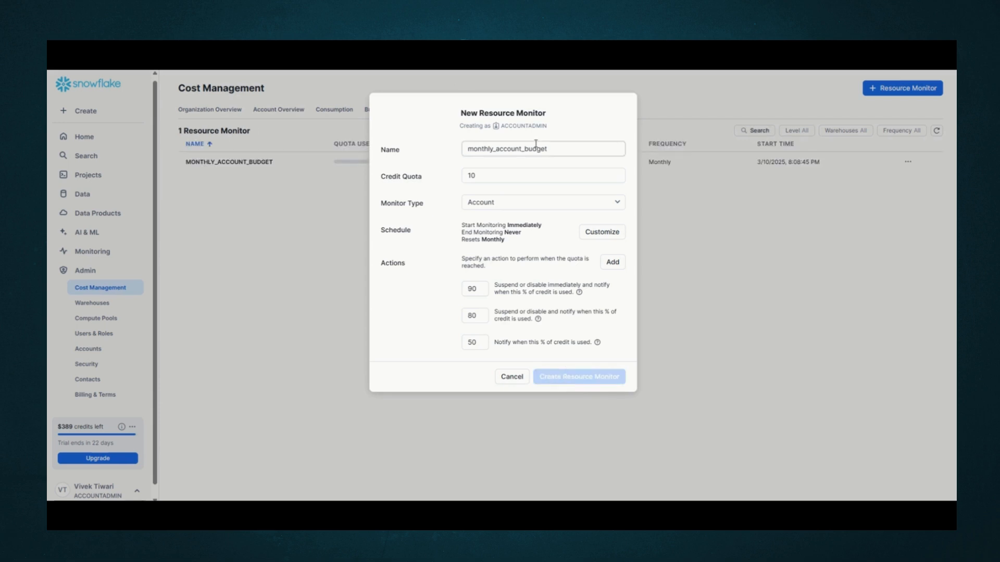